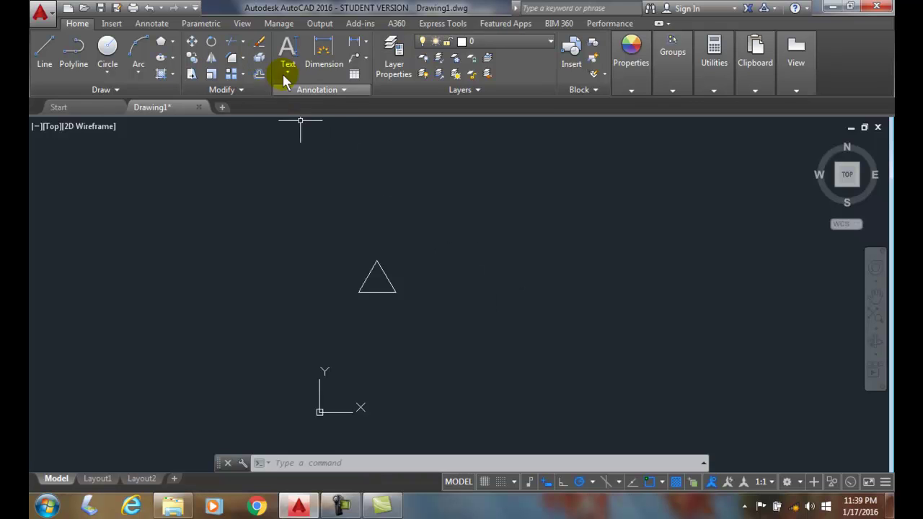
Step: Open the Array type list on the Home tab's Modify panel
click(243, 74)
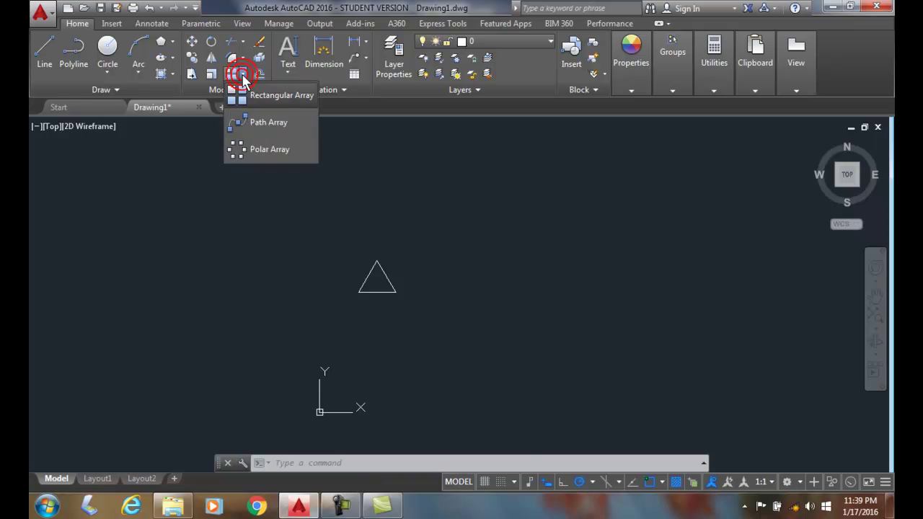
Step: Choose Polar Array and window-select the triangle as the object to array
click(257, 152)
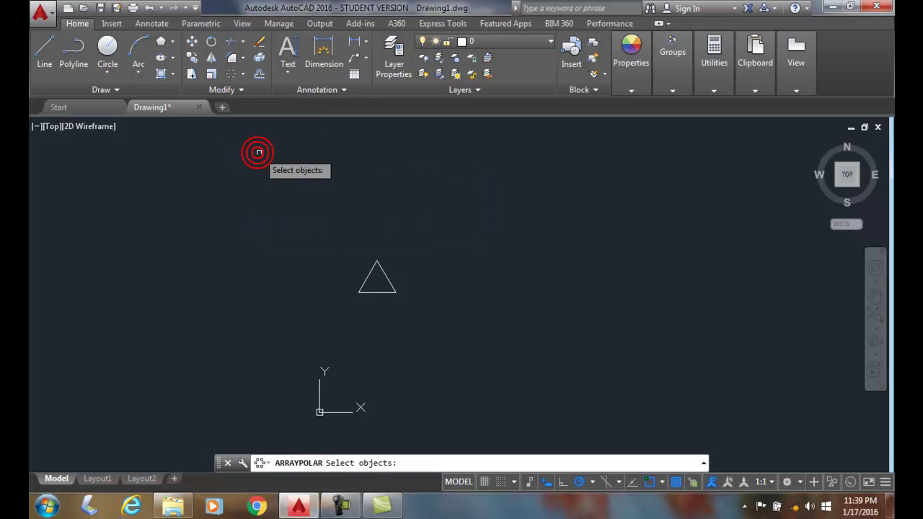
click(420, 308)
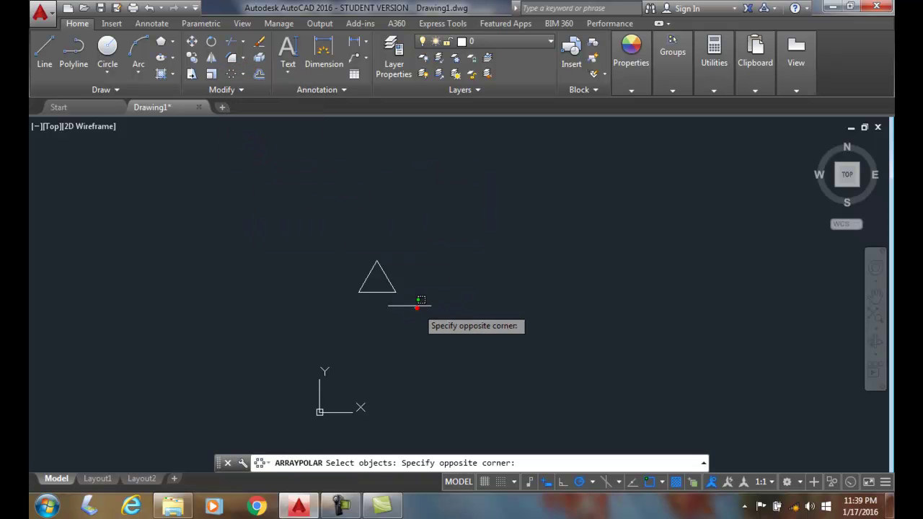
click(345, 253)
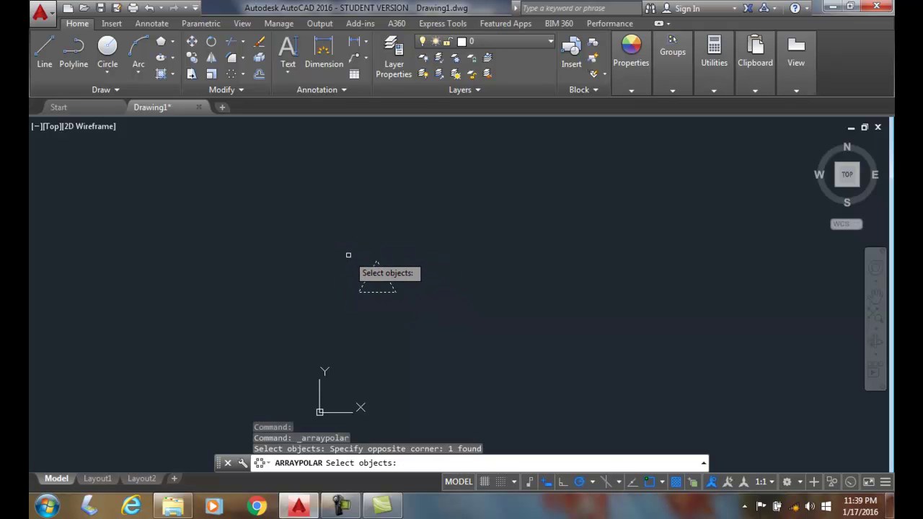
key(Return)
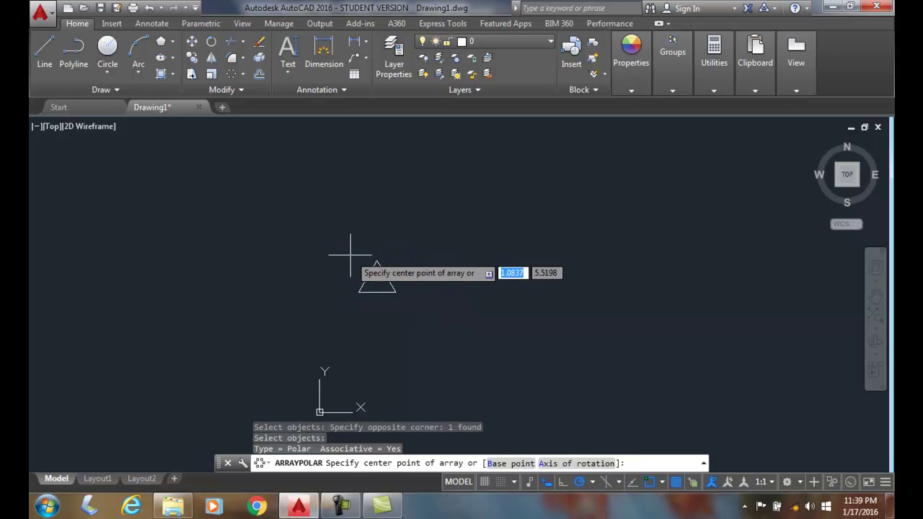
Step: Place the array centre to the triangle's right and set 12 items
click(564, 286)
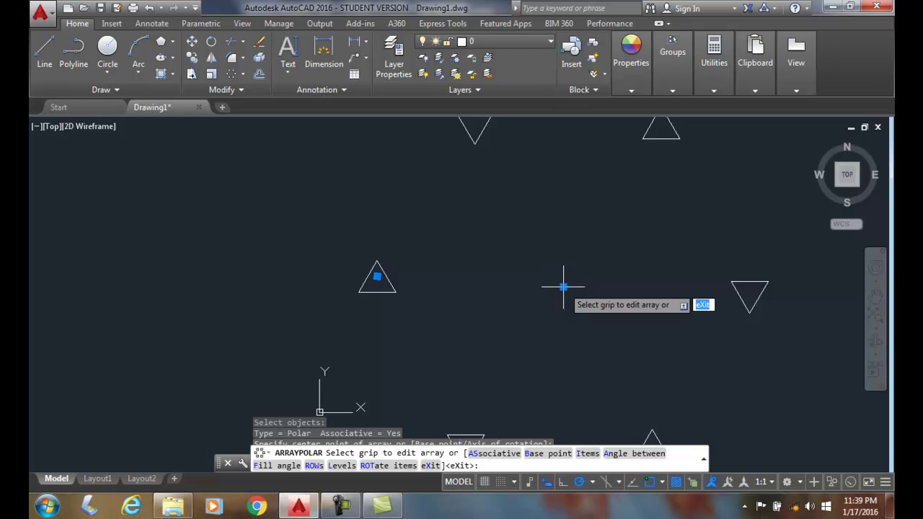
scroll(563, 286, down, 3)
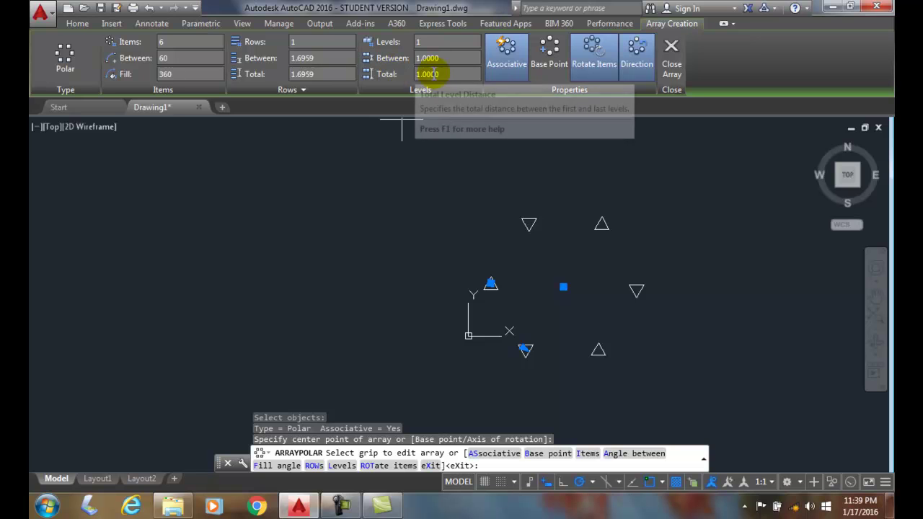
click(173, 42)
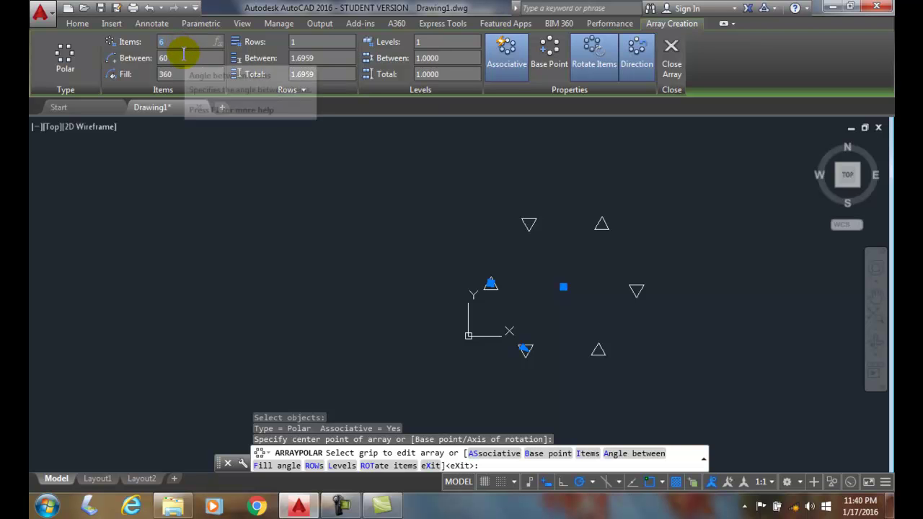
text(12)
key(Return)
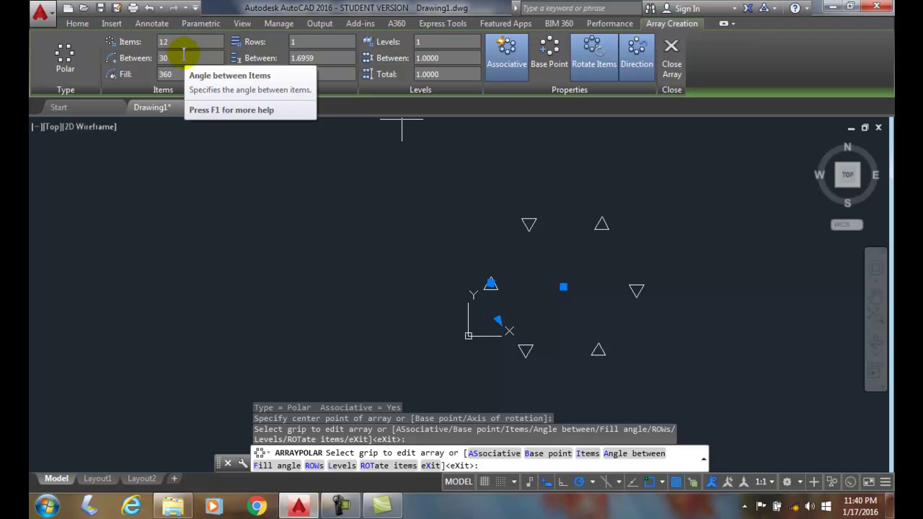
Step: Set the fill angle to 270°, giving 25° between items
click(184, 58)
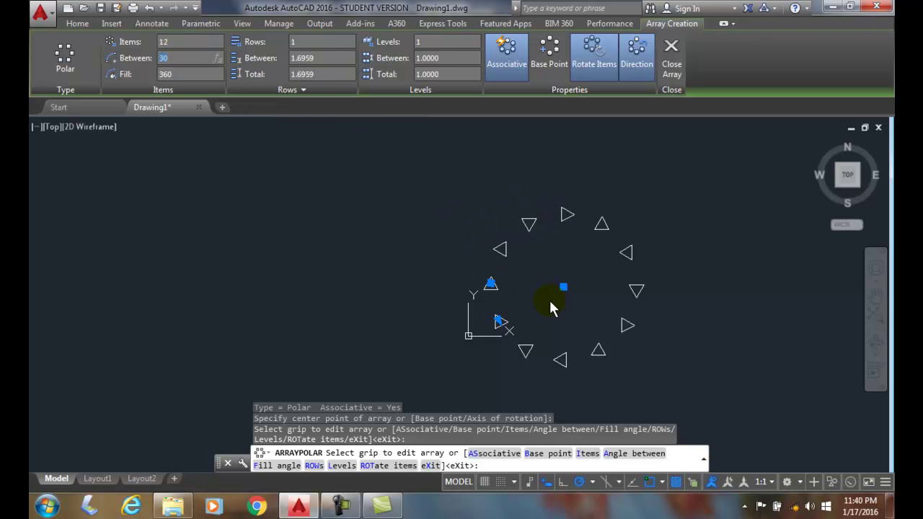
click(187, 75)
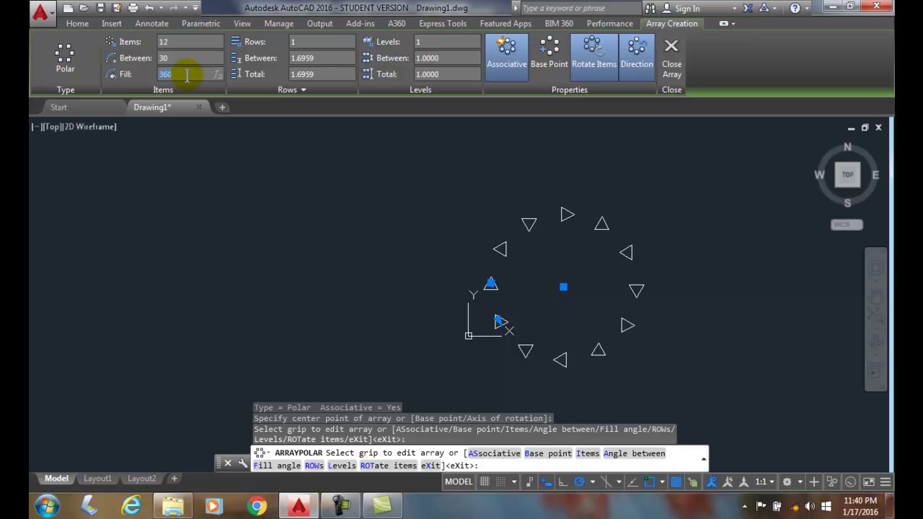
text(270)
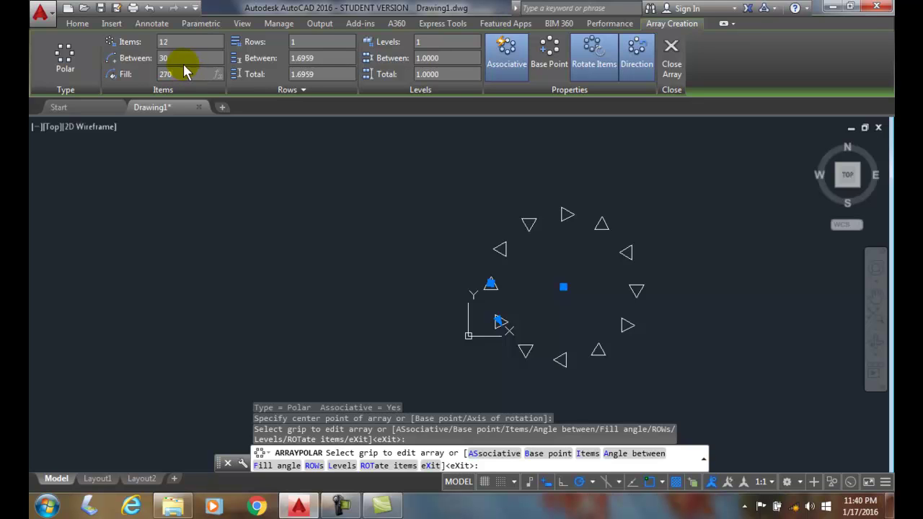
key(Return)
Step: Change the fill angle to 360° so the 12 triangles sit 30° apart
click(193, 45)
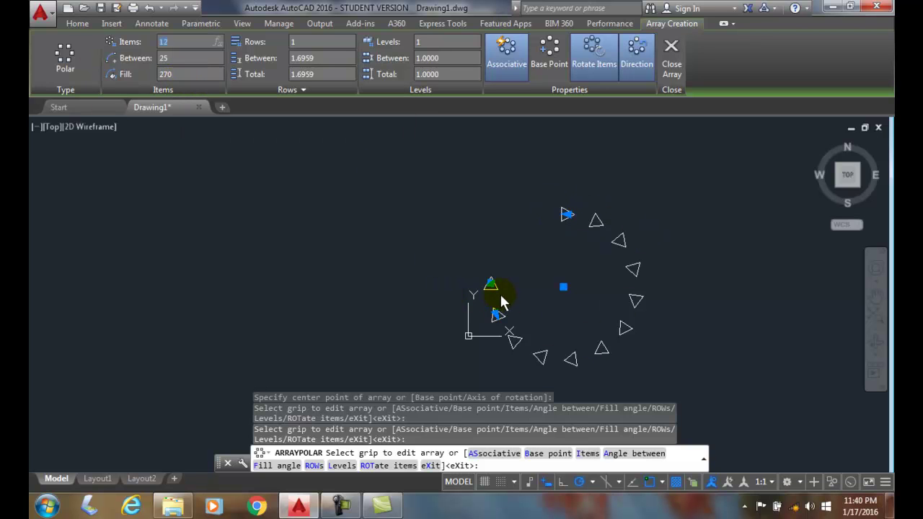
click(174, 59)
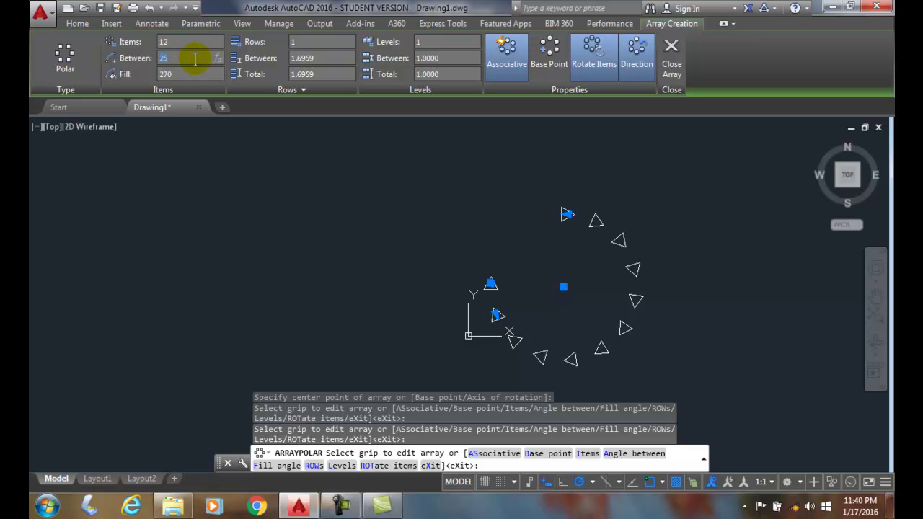
double_click(185, 61)
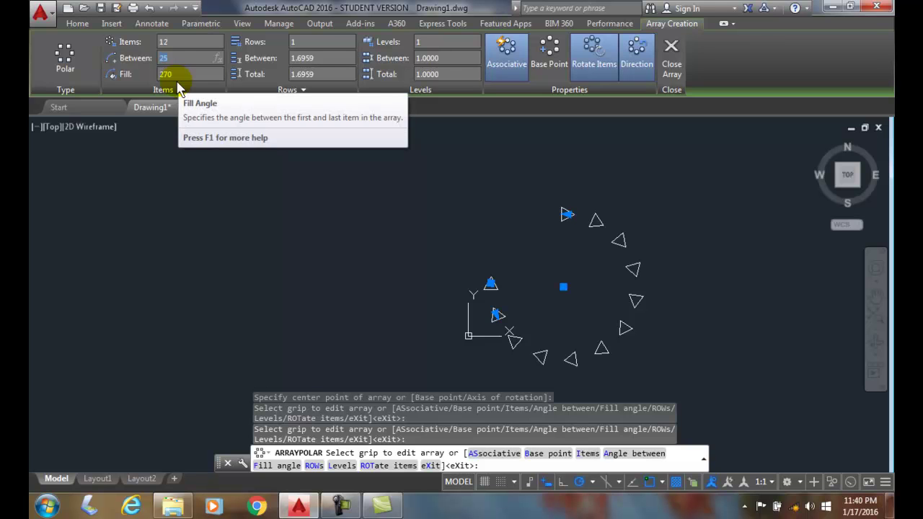
click(180, 58)
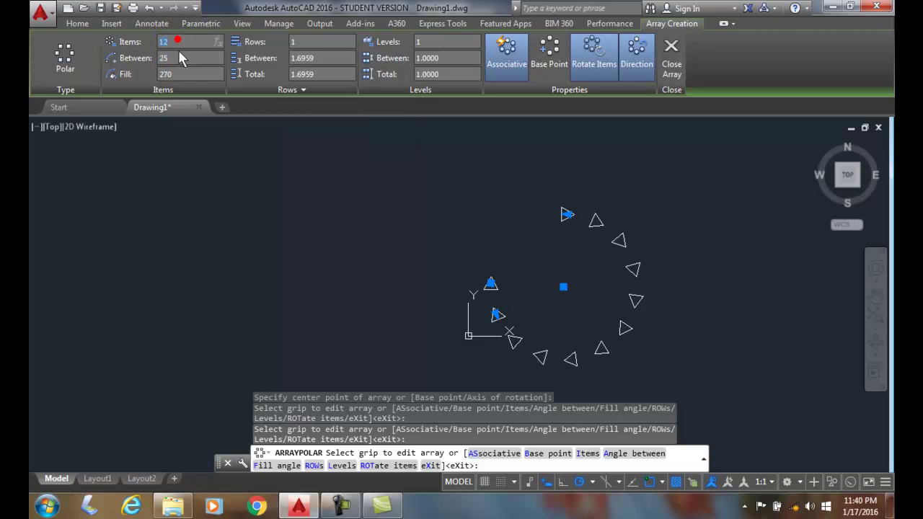
double_click(178, 58)
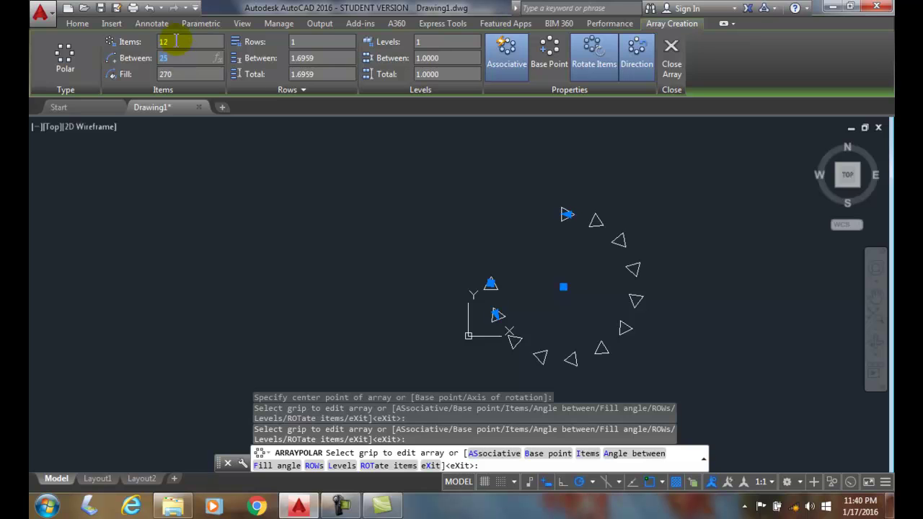
double_click(175, 41)
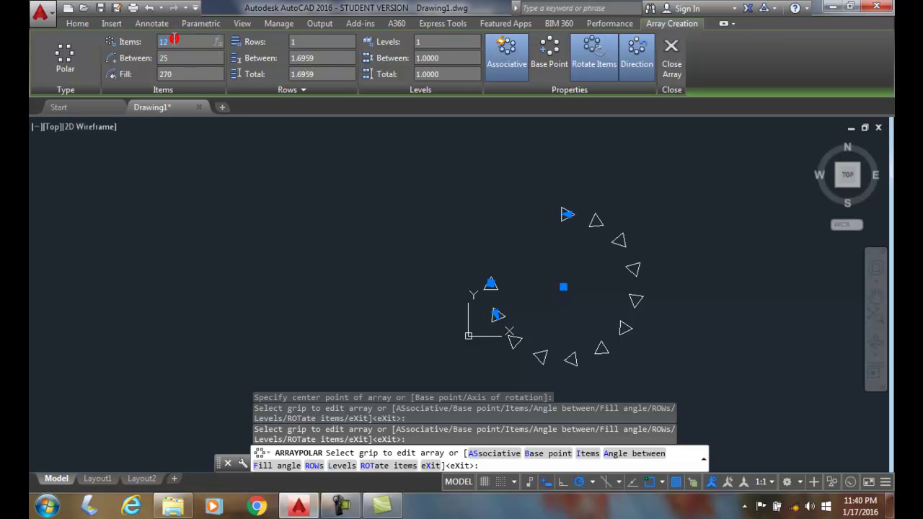
double_click(184, 74)
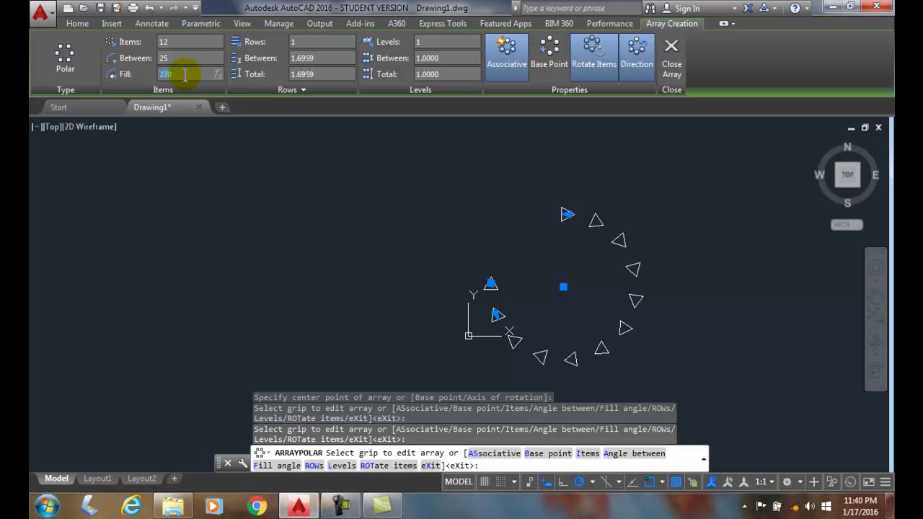
text(360)
key(Return)
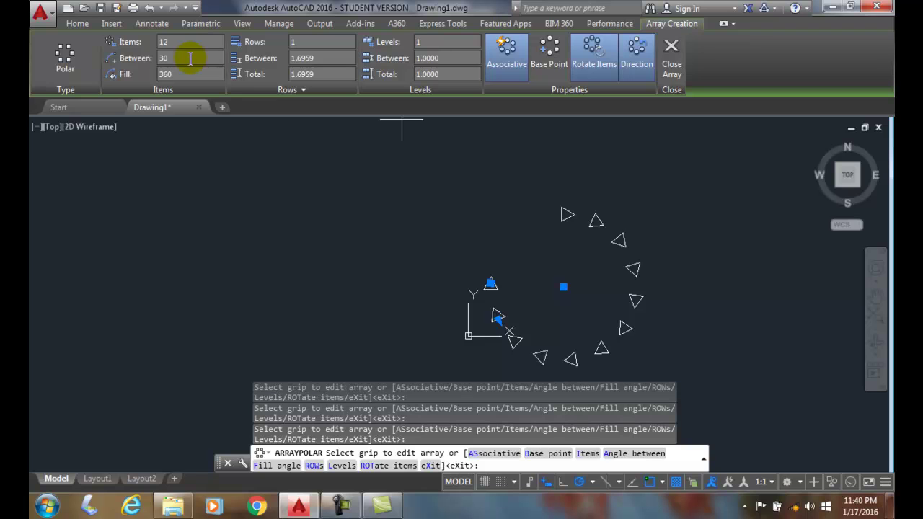
click(186, 41)
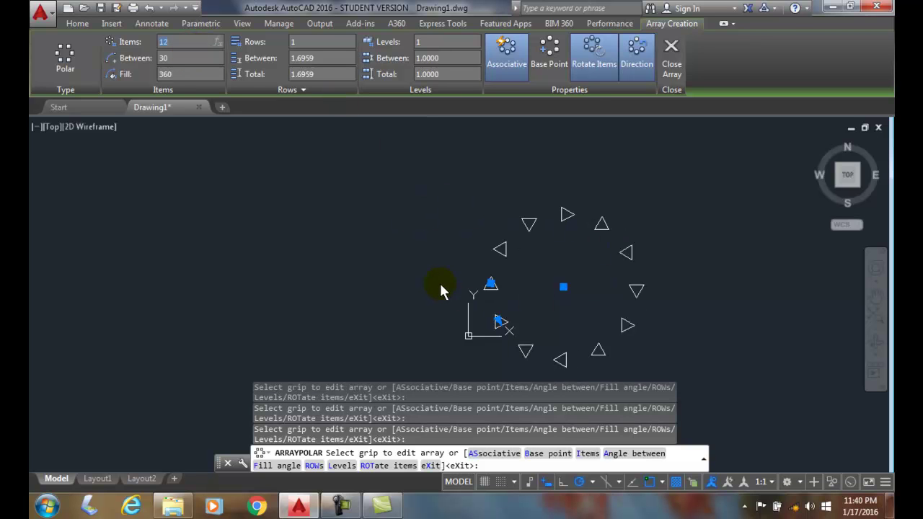
Step: Set the array to 3 rows with a row spacing of 2 units
click(314, 45)
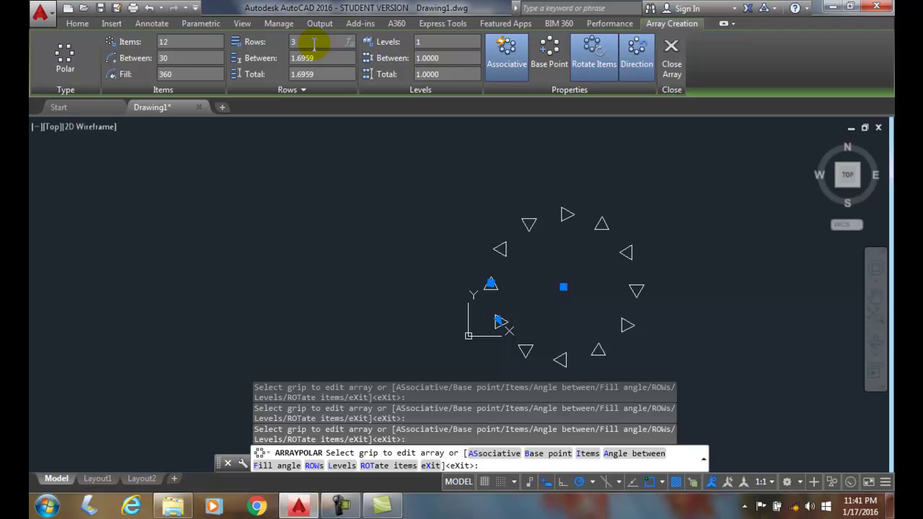
text(3)
click(208, 41)
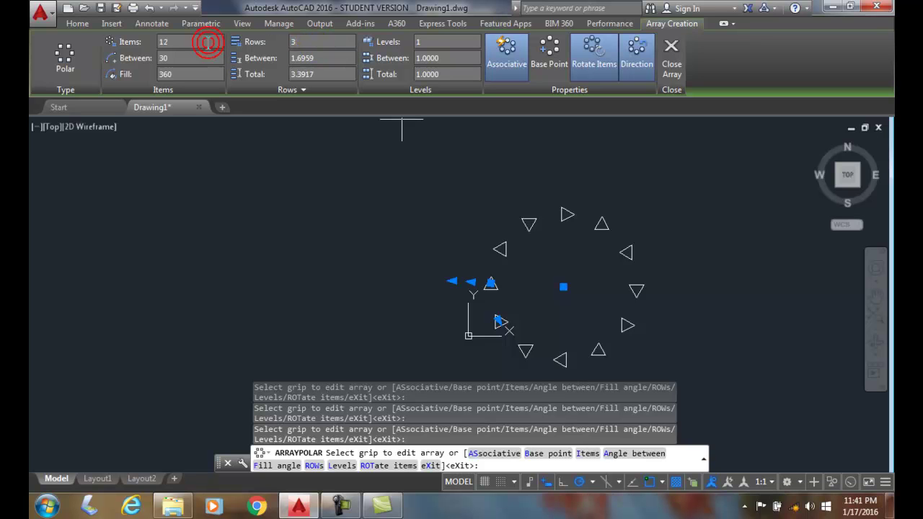
click(441, 50)
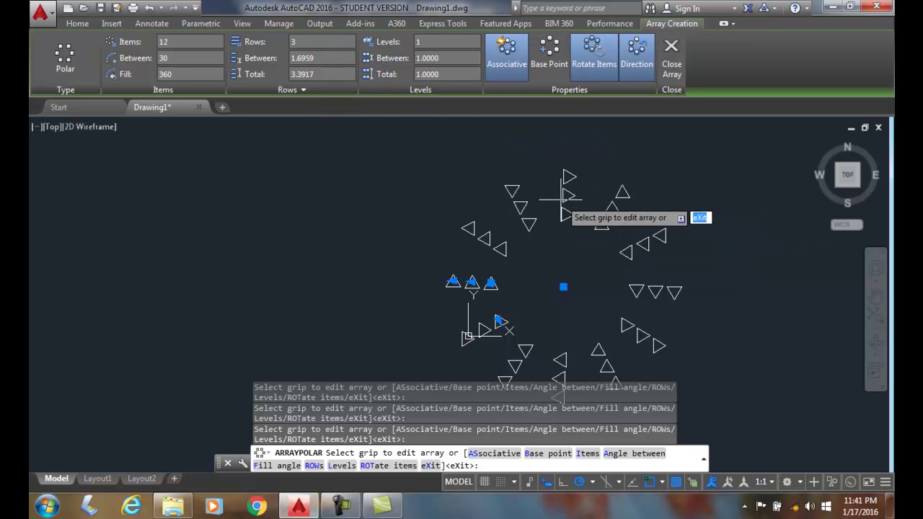
click(310, 59)
text(2)
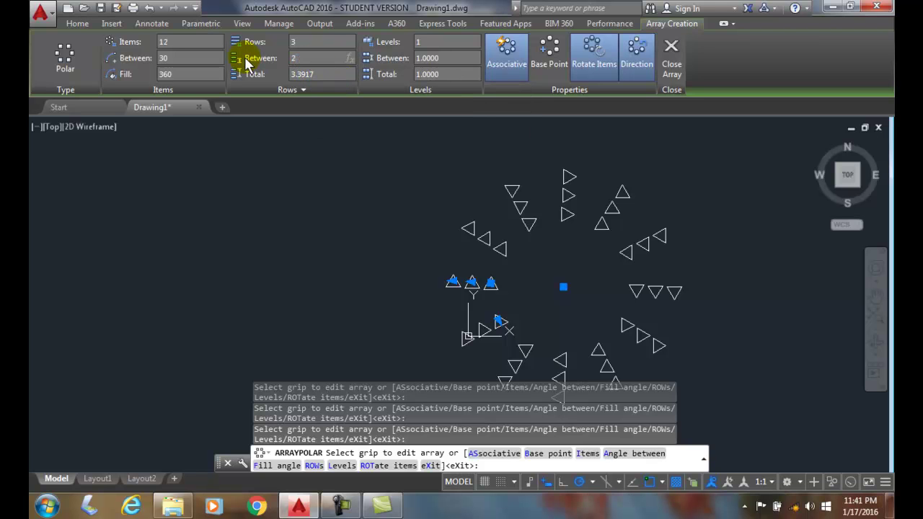
click(317, 73)
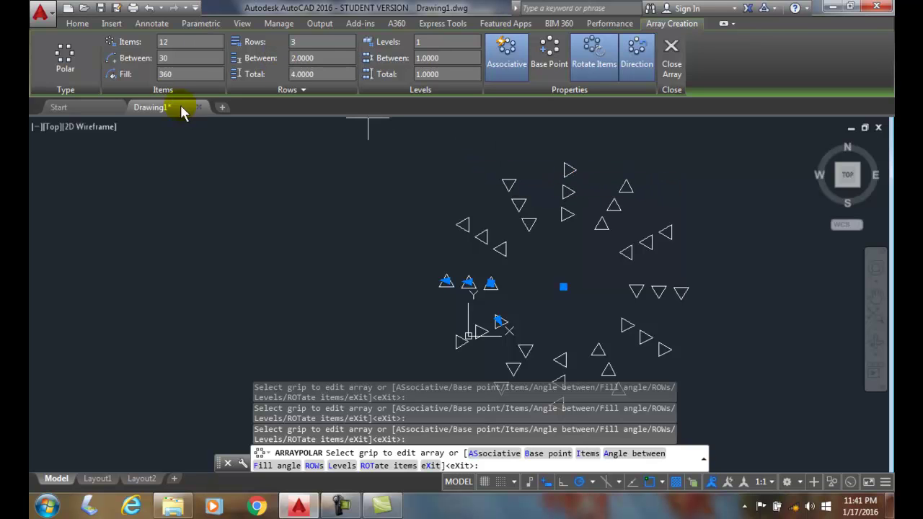
Step: Set the fill angle back to 270° and reduce the rows to 1
click(169, 75)
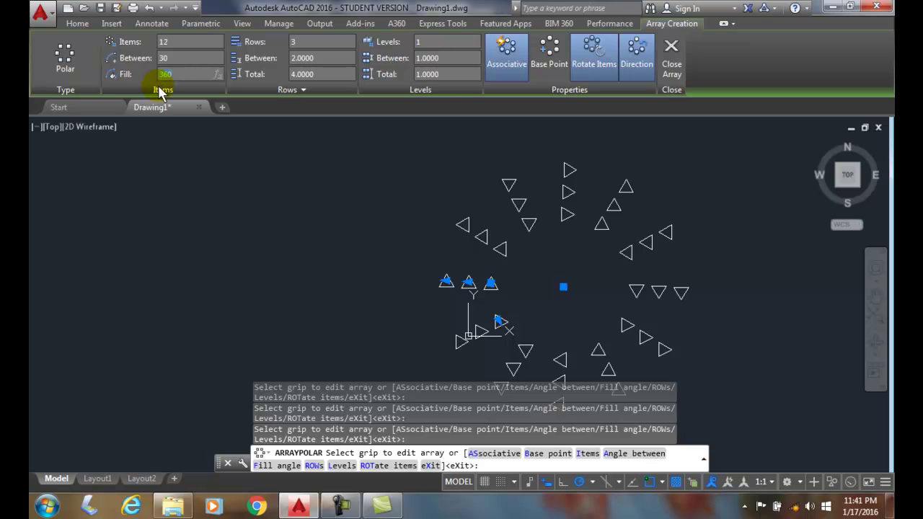
text(270)
click(174, 58)
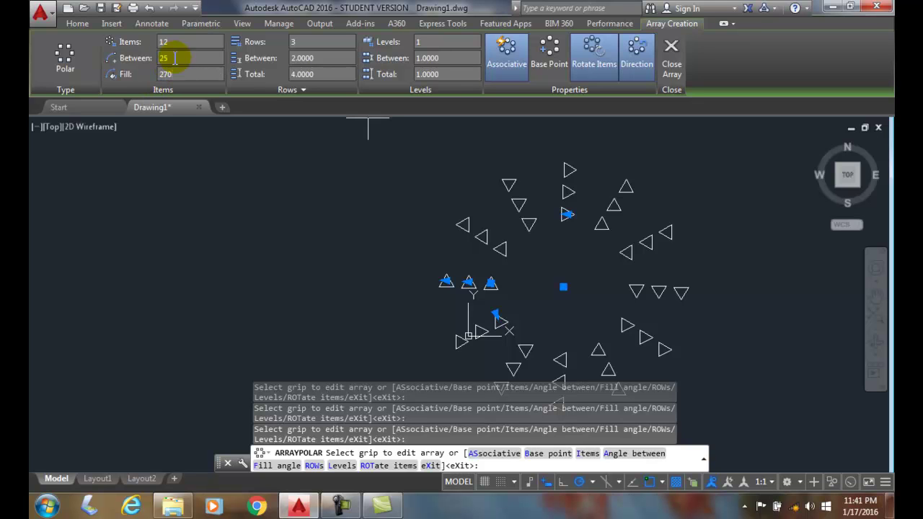
click(317, 43)
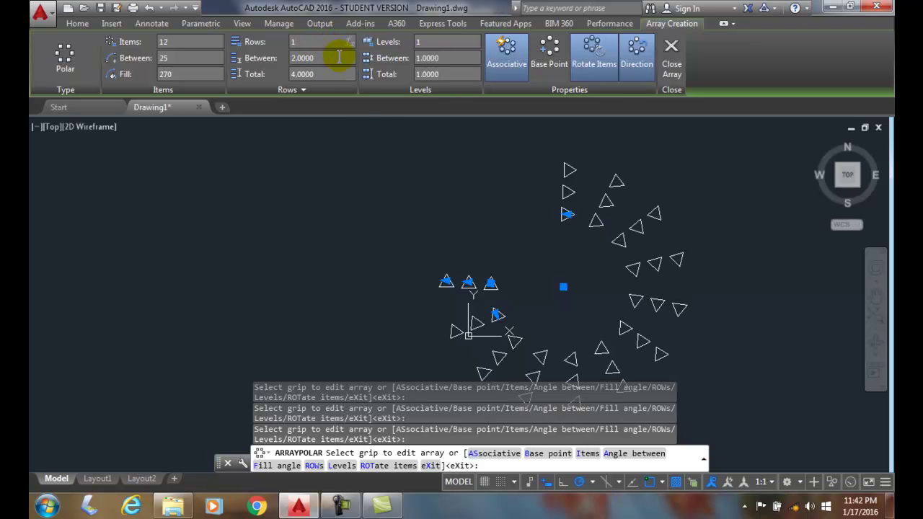
key(Return)
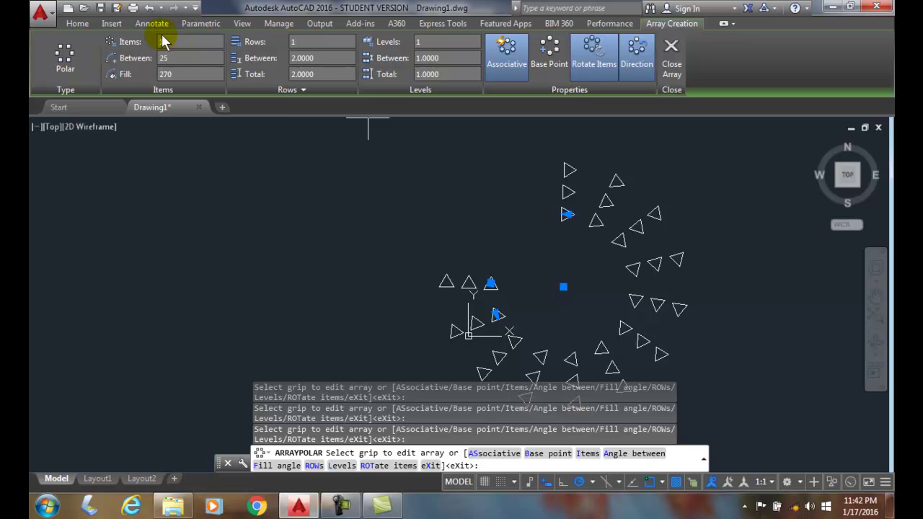
click(172, 41)
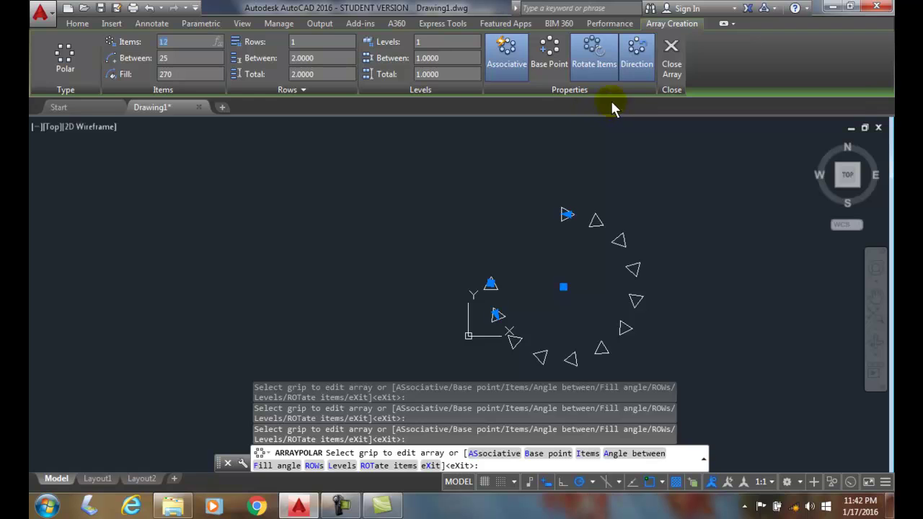
click(637, 68)
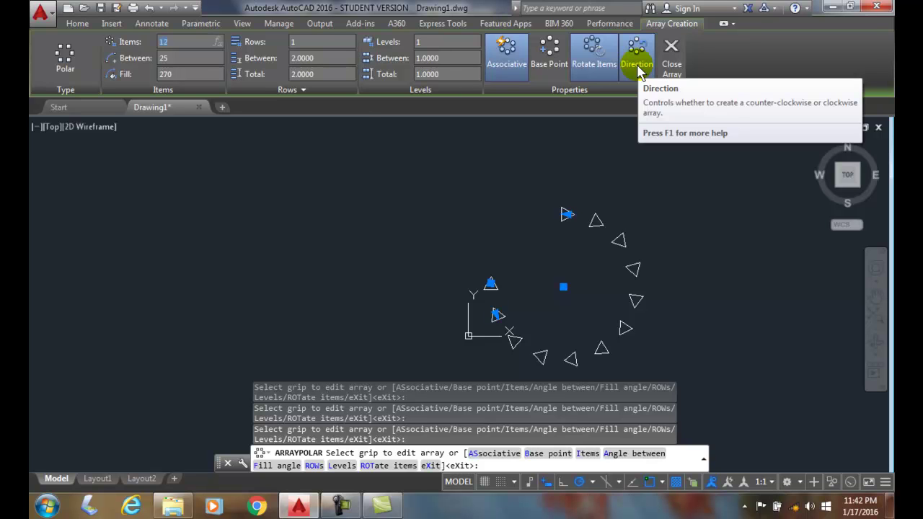
click(637, 68)
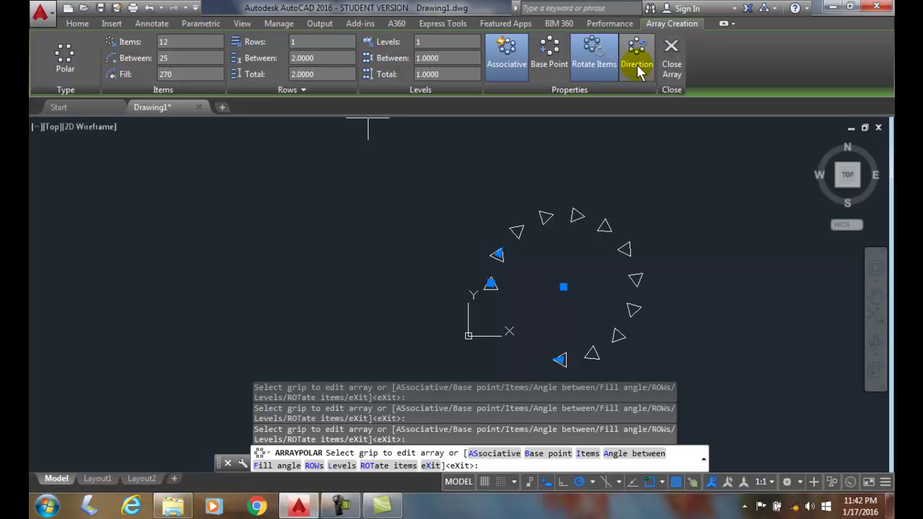
click(638, 70)
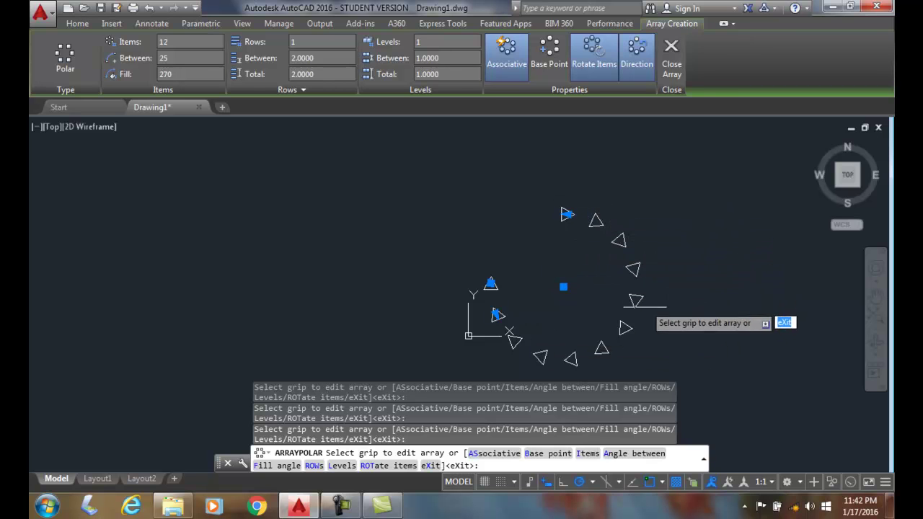
Step: Turn Rotate Items off so every triangle stays upright
click(602, 56)
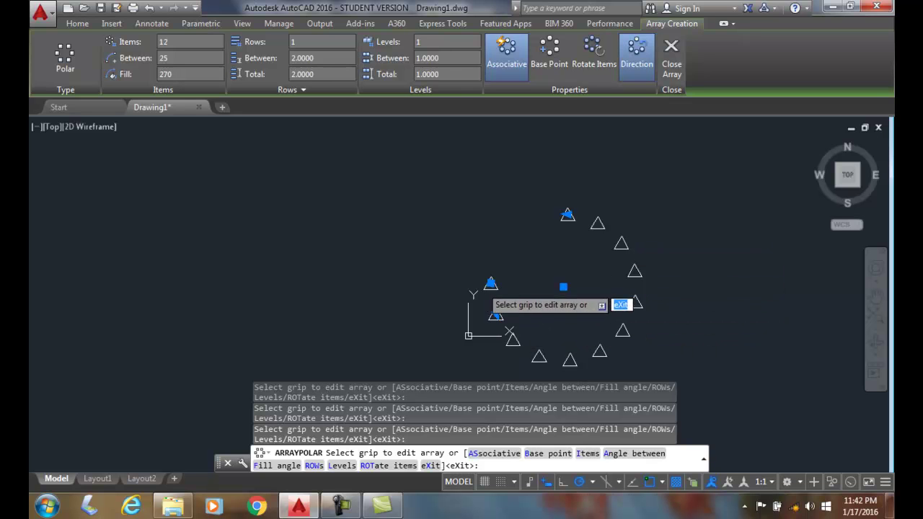
click(590, 65)
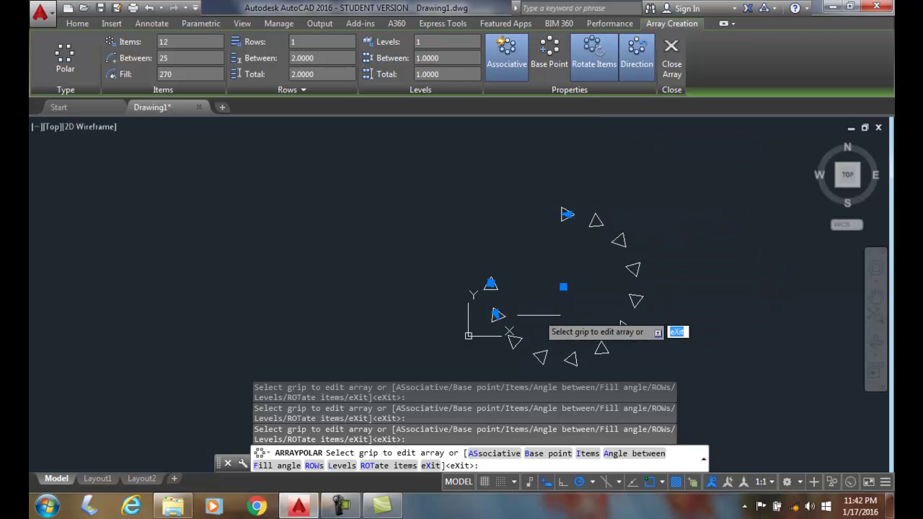
click(593, 51)
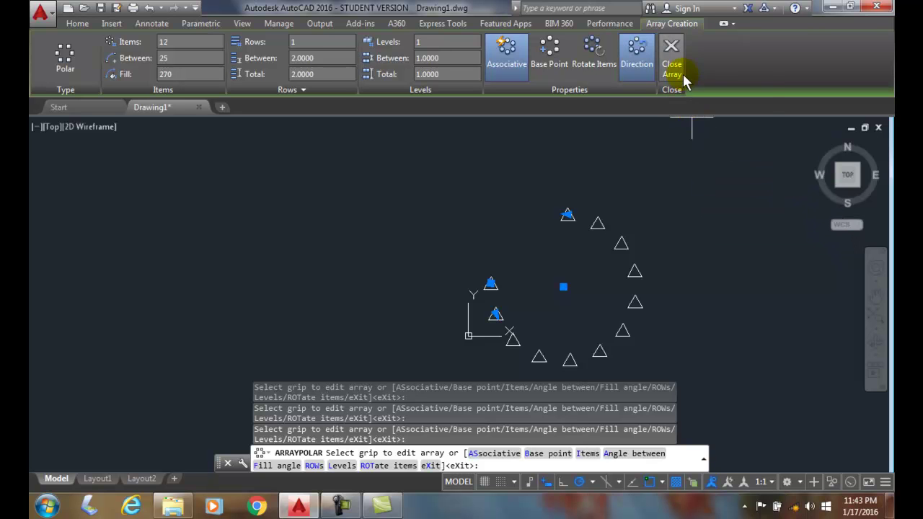
Step: Commit the array, reselect it, set its fill to 360°, then open the Array type list
click(672, 62)
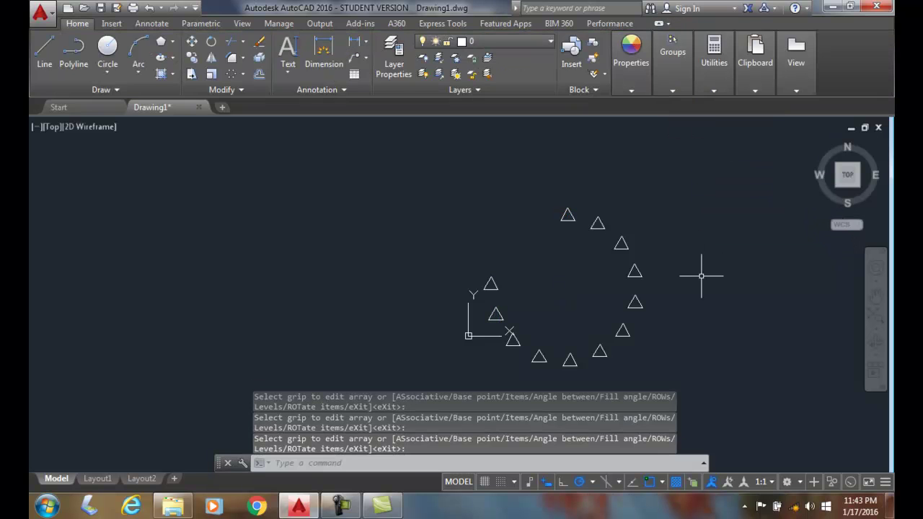
click(641, 276)
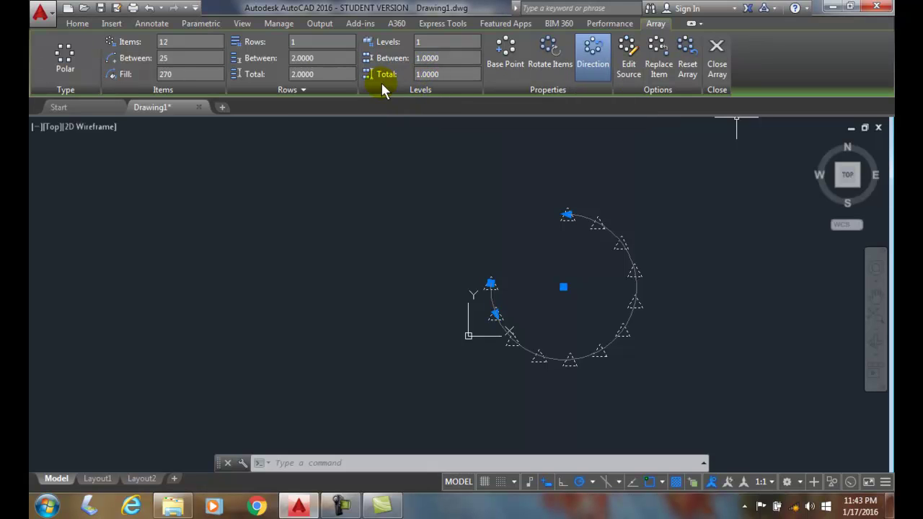
click(179, 74)
text(360)
key(Return)
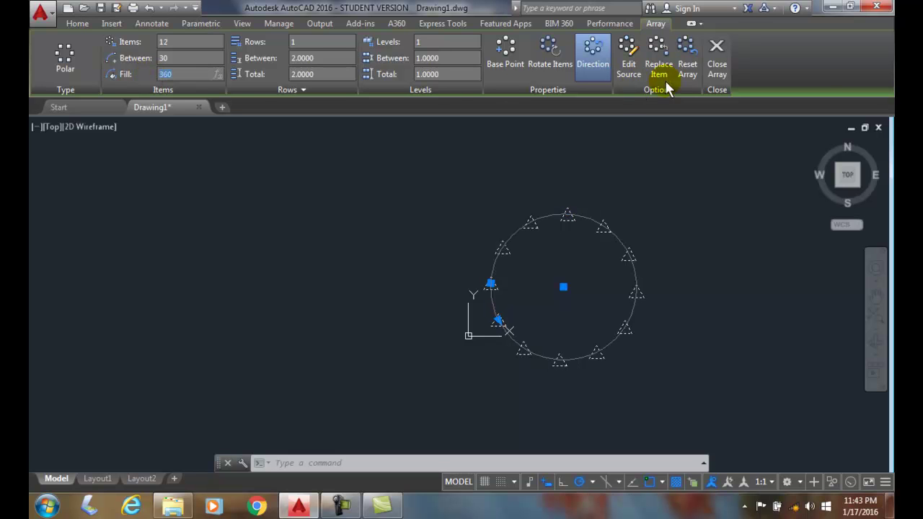
click(717, 74)
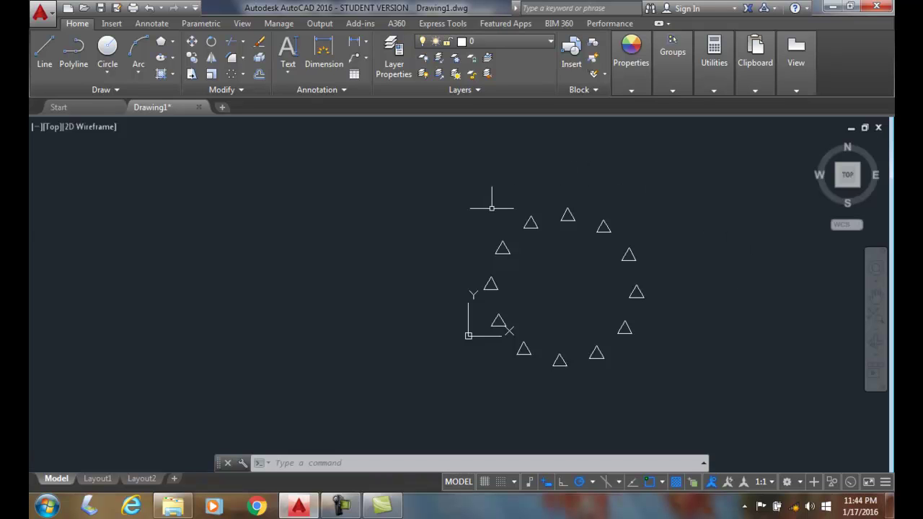
click(244, 74)
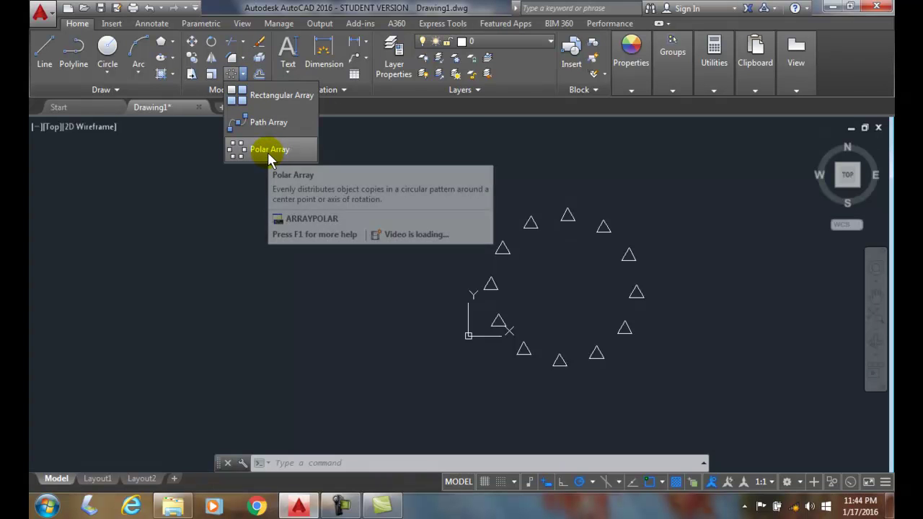